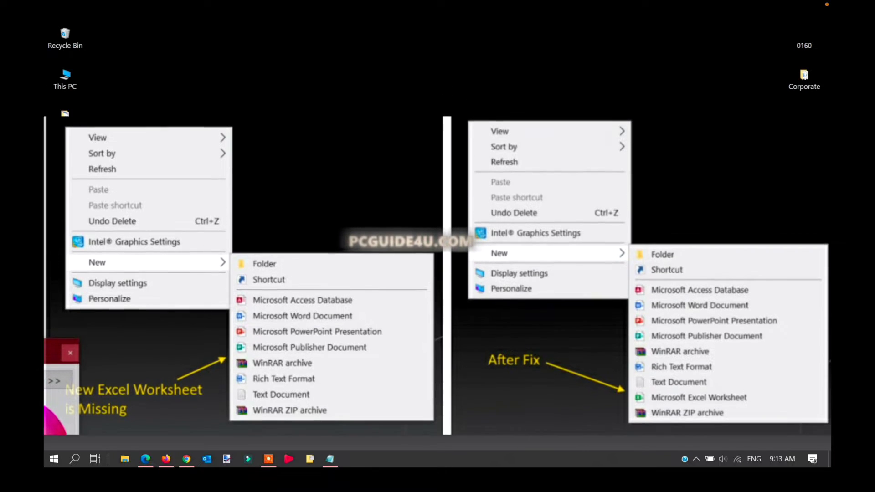
- Bring up the desktop's shortcut menu, then dismiss it
right_click(293, 179)
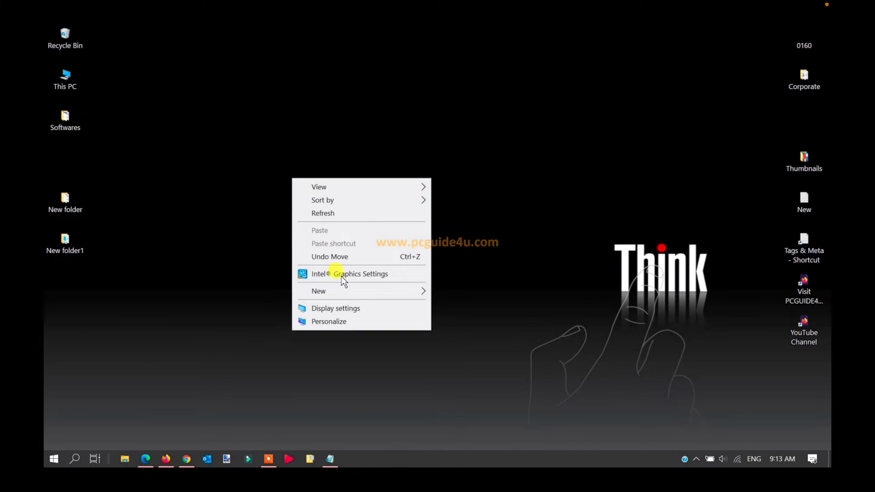
mouse_move(345, 296)
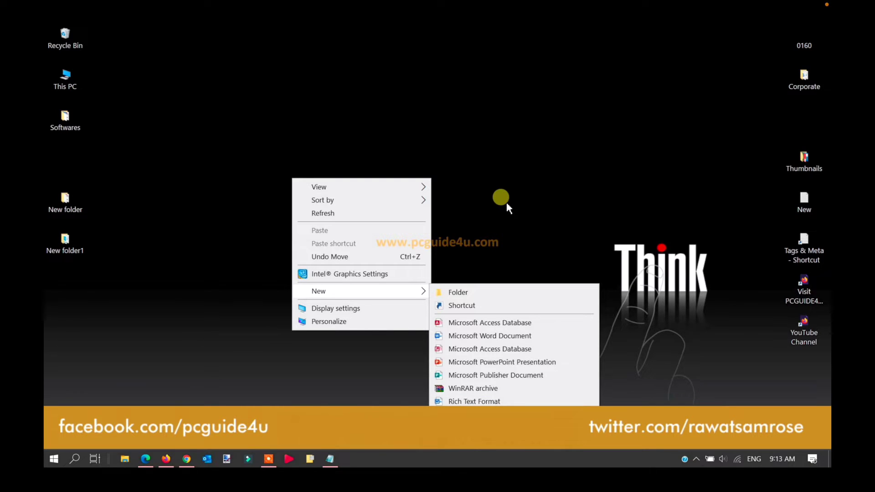
left_click(507, 205)
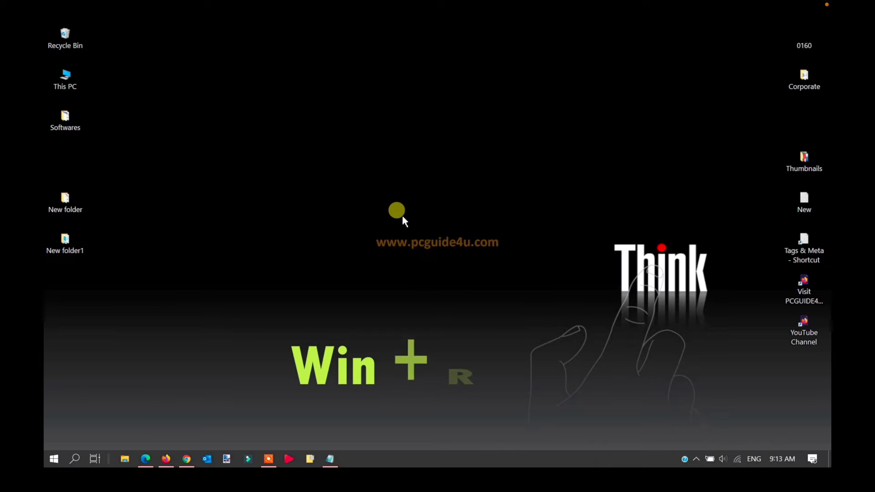
- Launch the Registry Editor by running regedit from the Run box
key("super+r")
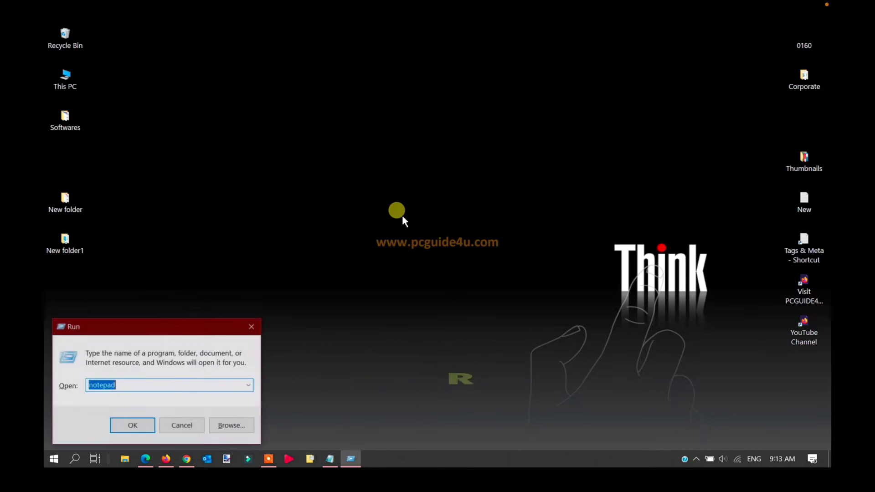
key("BackSpace")
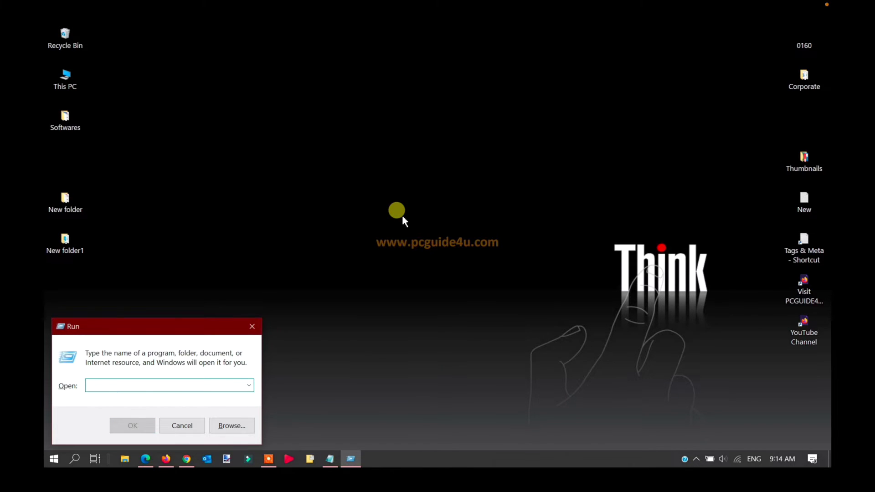
type("r")
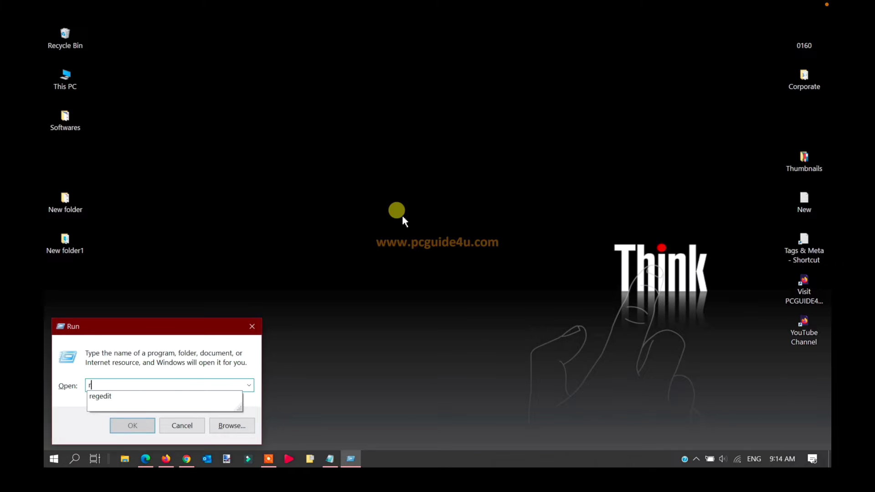
type("egedit")
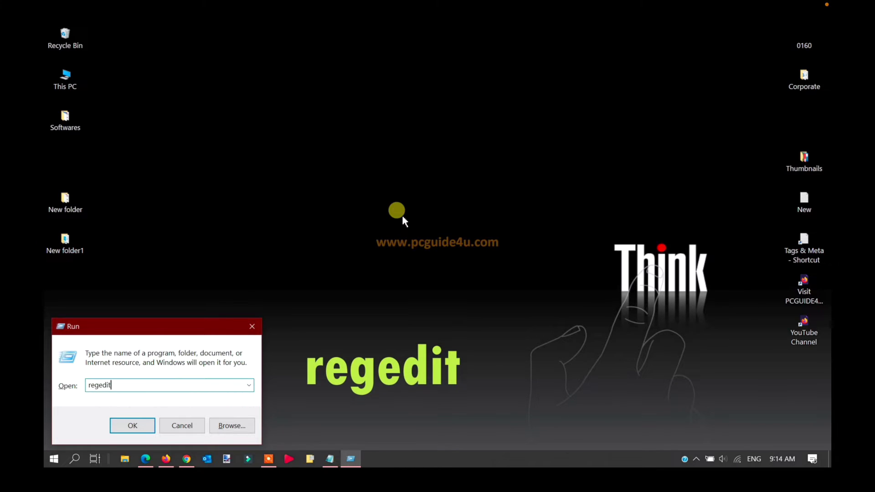
left_click(145, 427)
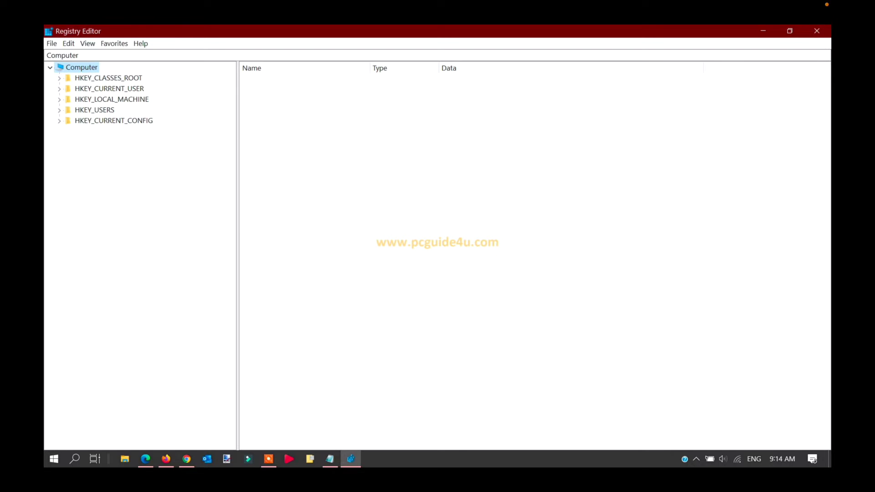
- Expand HKEY_CLASSES_ROOT and select the .xlsx key, whose default is Excel.Sheet.12
left_click(60, 79)
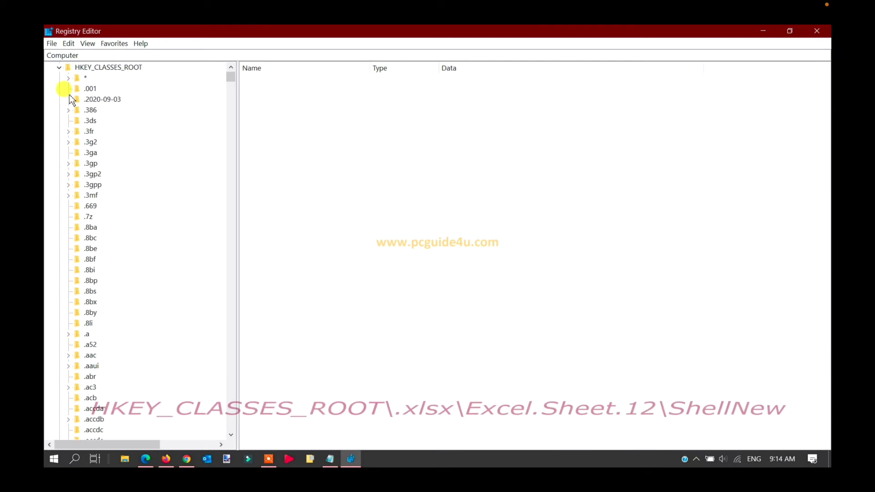
scroll(157, 201, "down", 20)
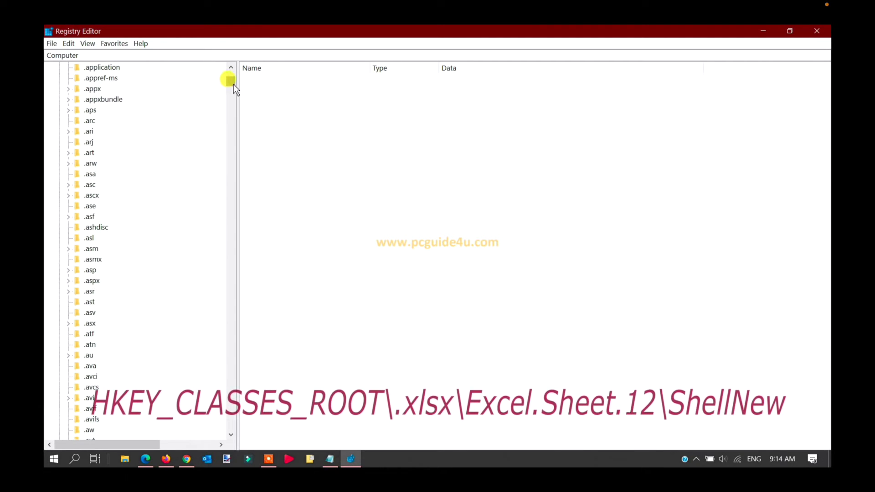
left_click_drag(234, 85, 240, 132)
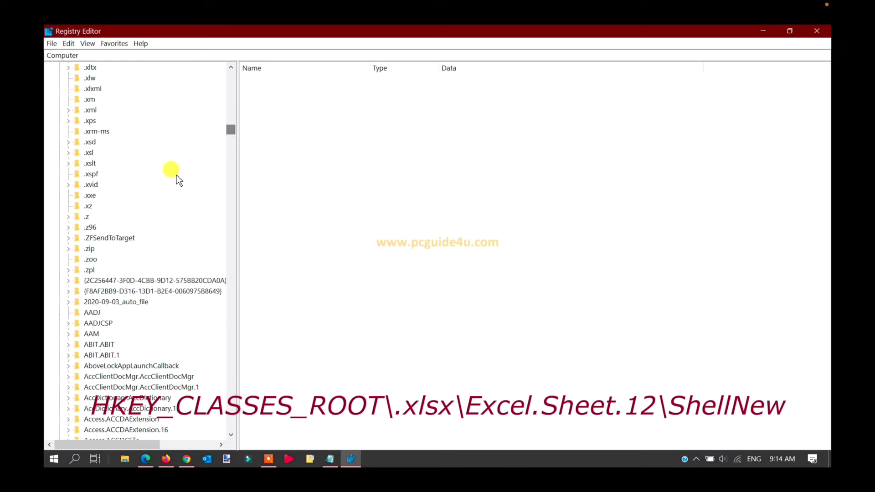
scroll(162, 180, "up", 2)
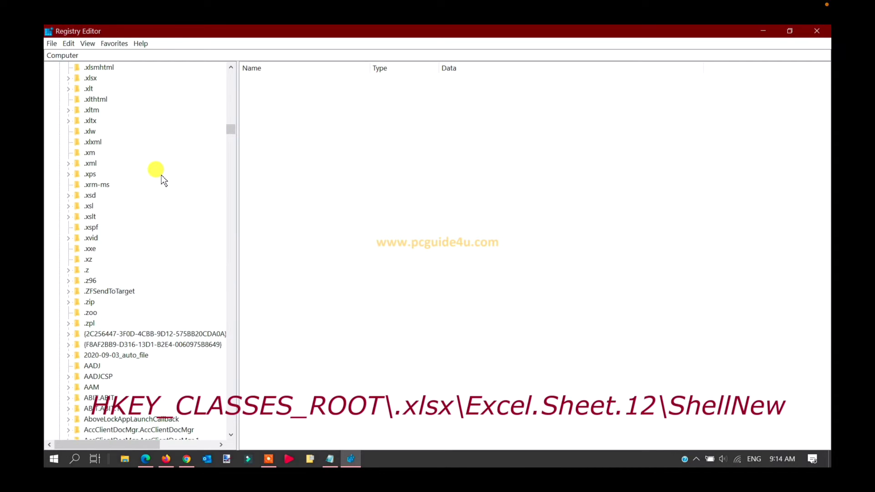
scroll(146, 181, "up", 3)
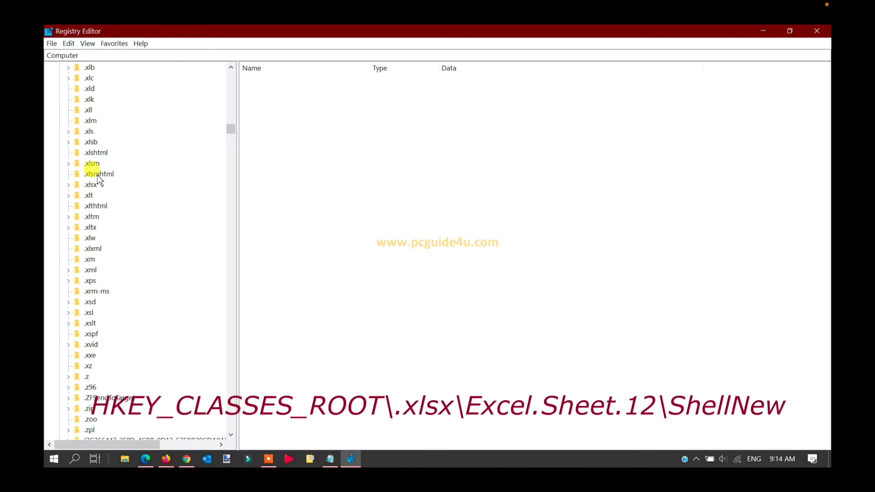
left_click(90, 184)
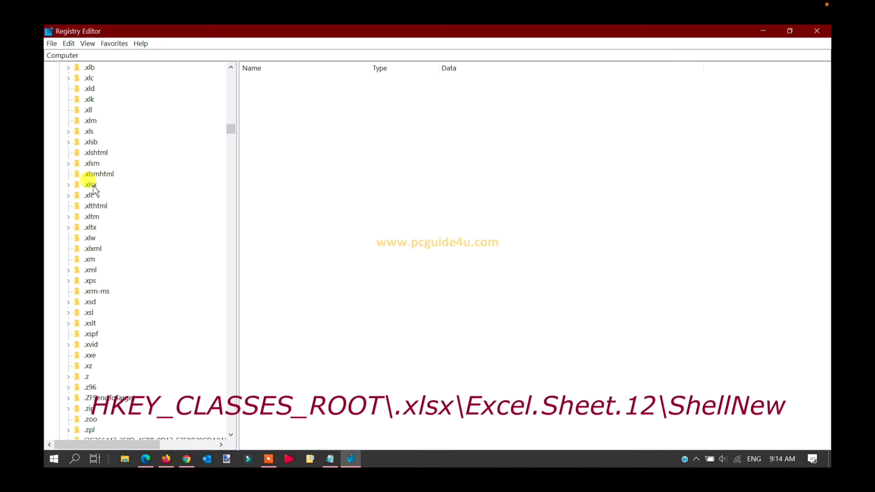
- Expand .xlsx and Excel.Sheet.12, then select the ShellNew subkey
left_click(69, 186)
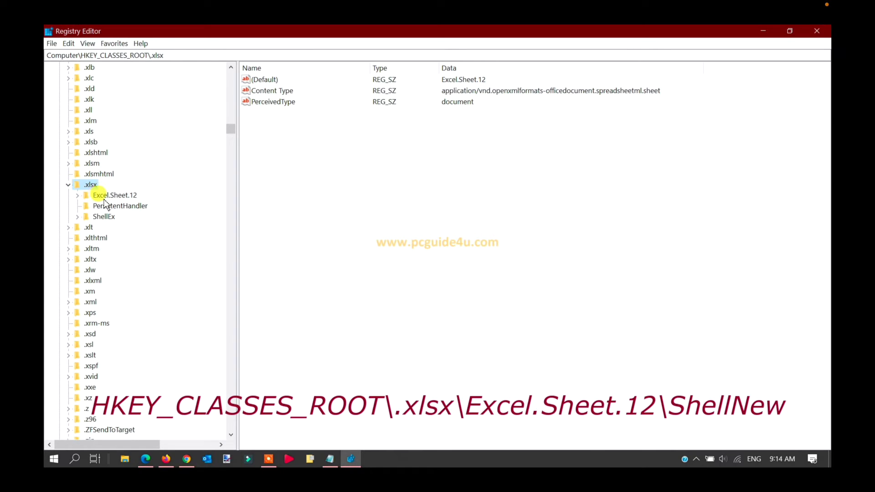
left_click(96, 196)
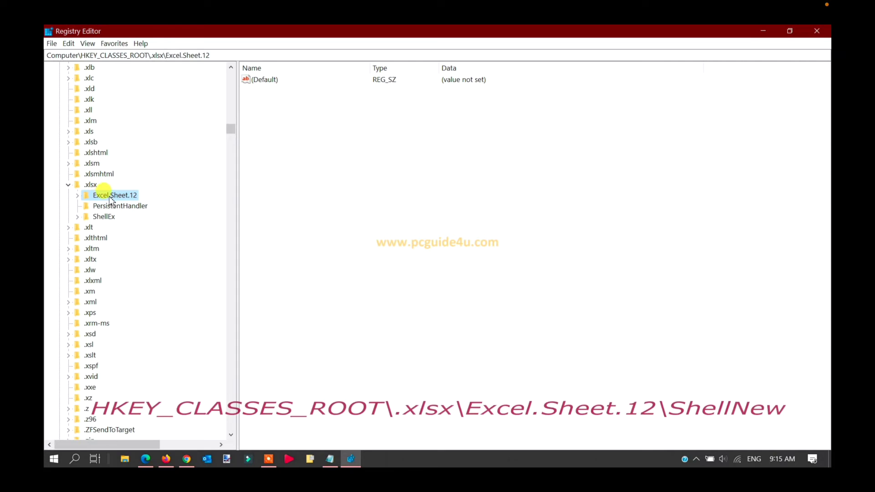
left_click(78, 197)
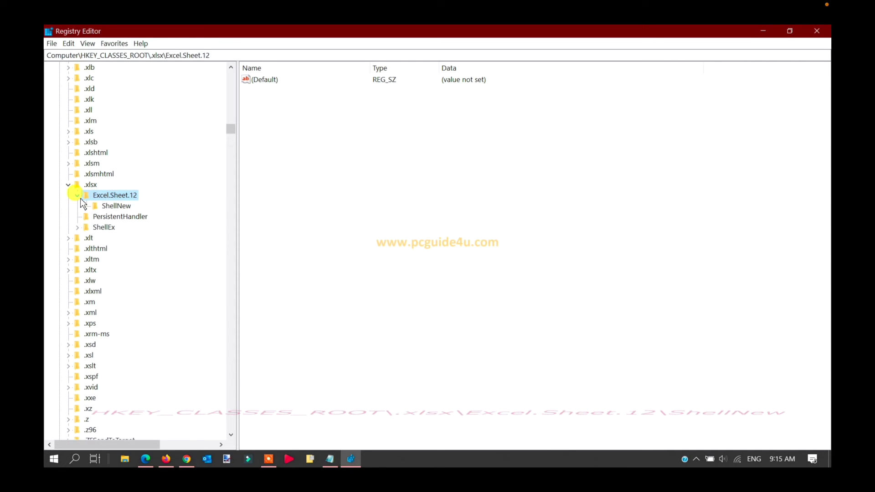
left_click(120, 207)
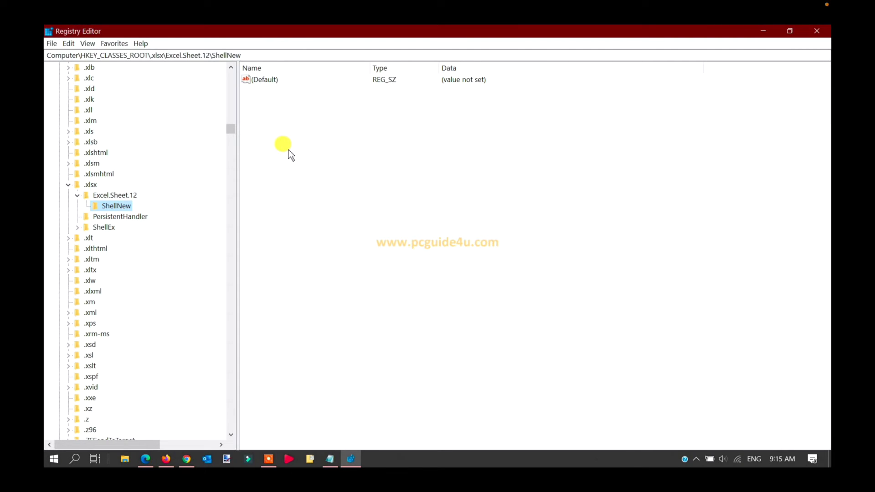
- Add a new string value named FileName to the ShellNew key
right_click(322, 156)
mouse_move(331, 162)
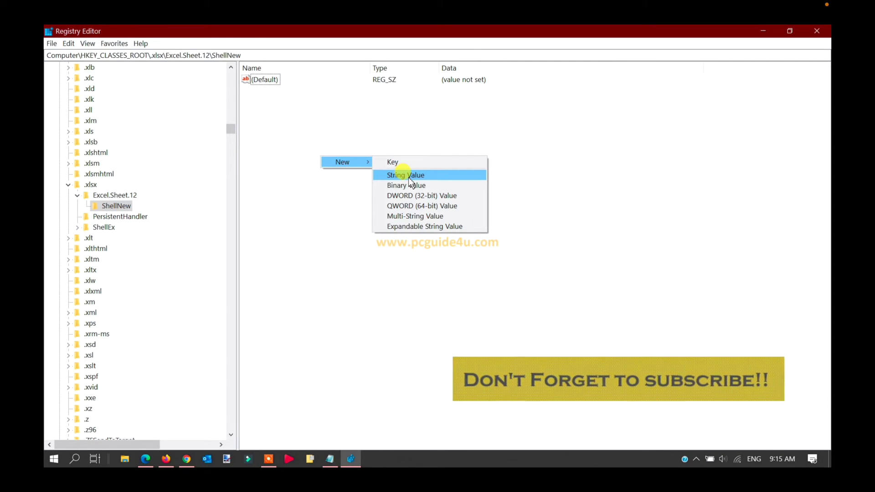
left_click(425, 178)
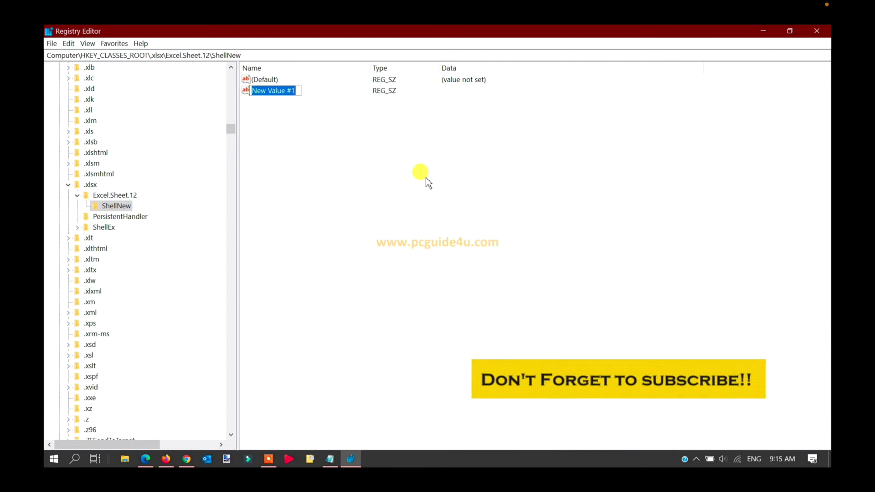
type("F")
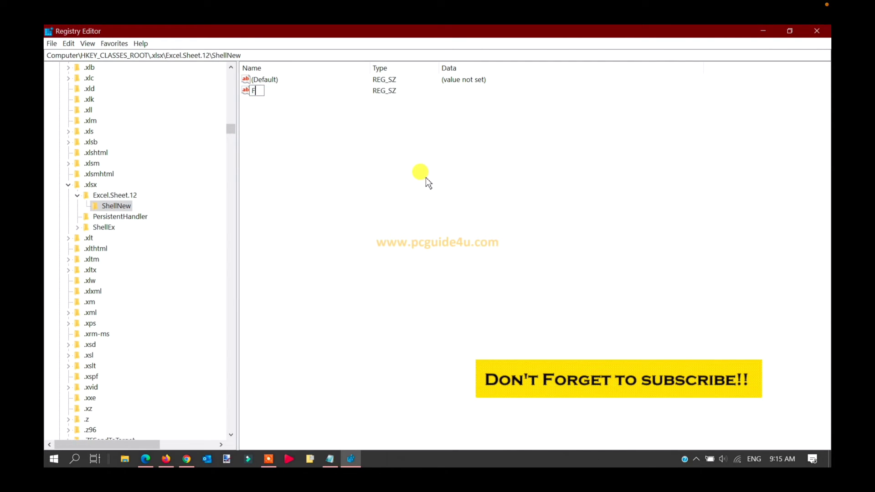
type("ileName")
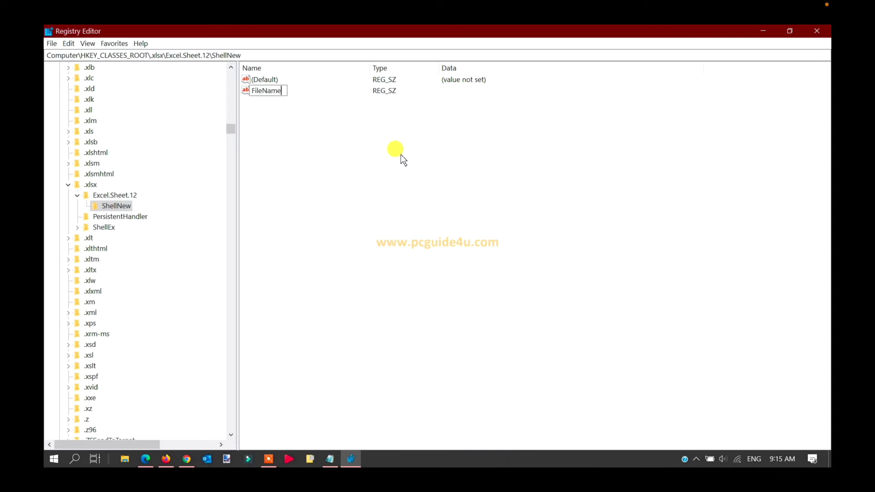
key("Return")
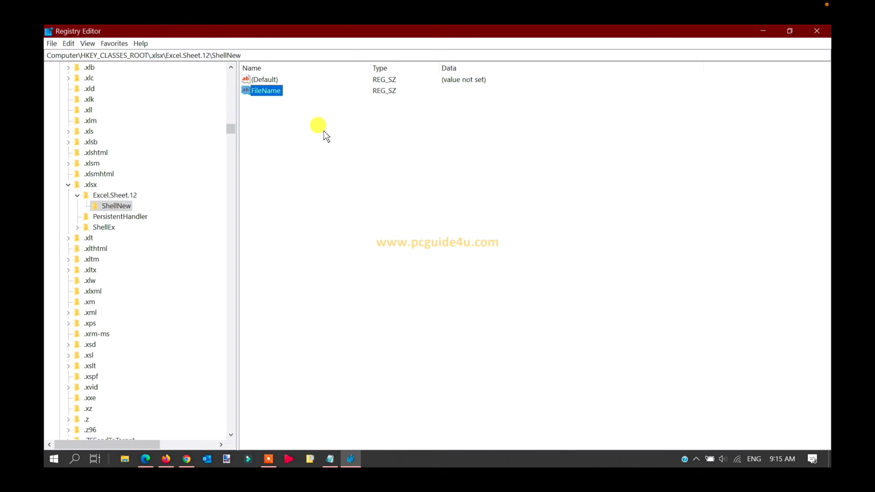
- Open FileName's Edit String dialog and select the excel12.xlsx path in the Notepad notes
double_click(277, 95)
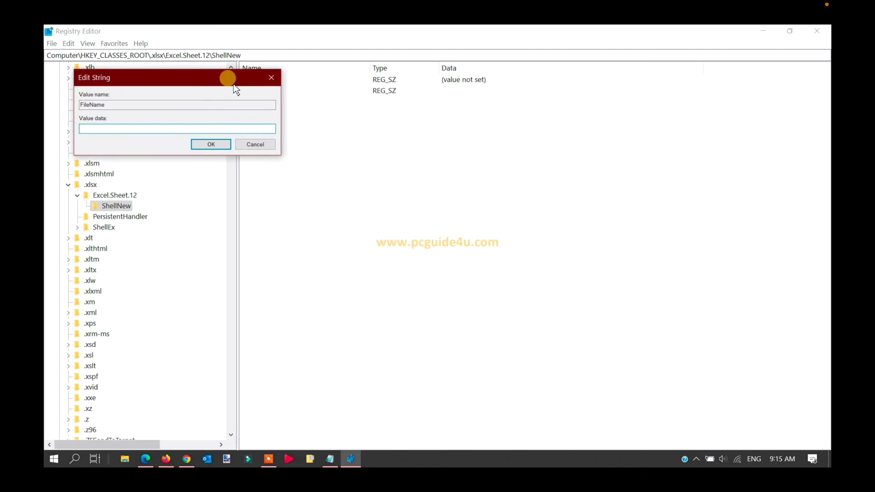
left_click_drag(222, 84, 412, 116)
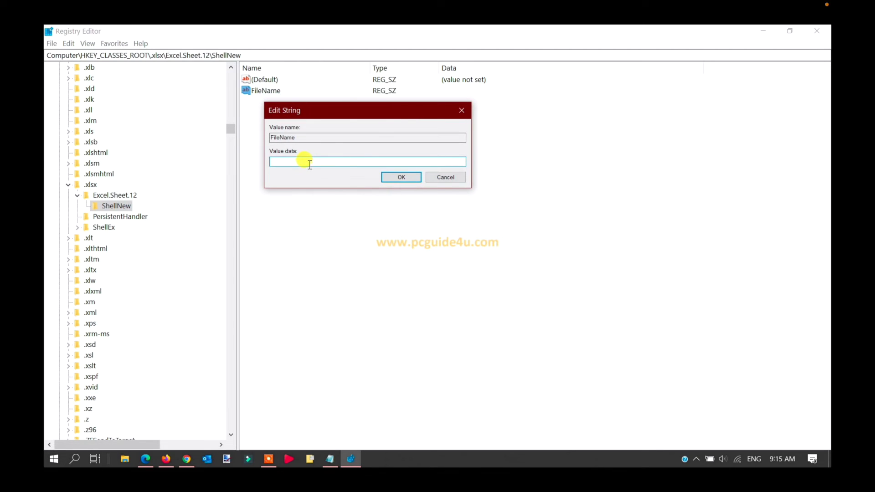
left_click(330, 459)
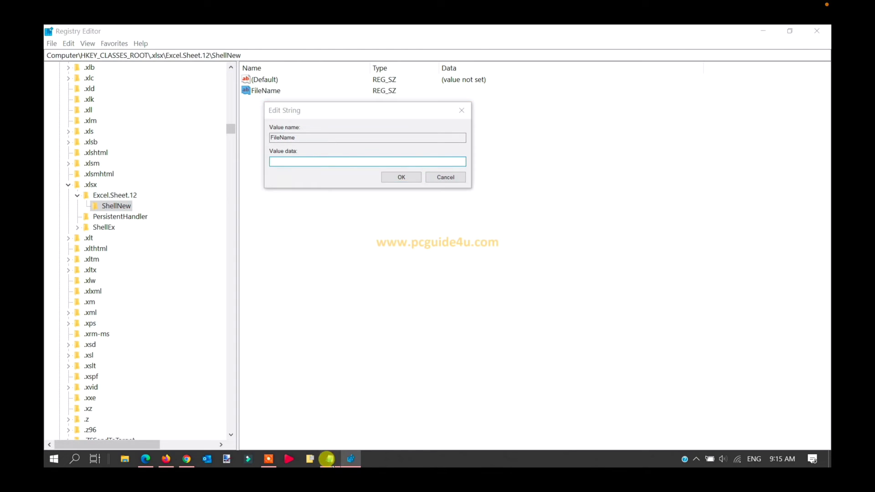
left_click_drag(635, 136, 523, 121)
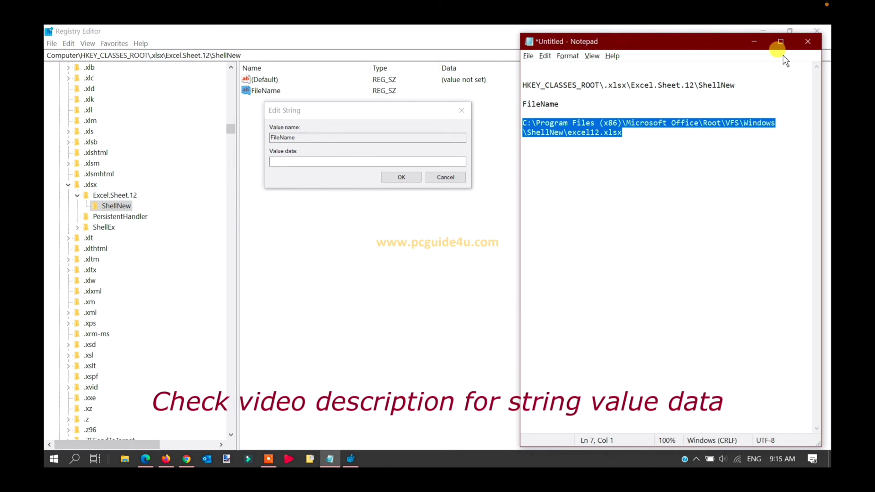
- Copy the excel12.xlsx ShellNew path from Notepad, then minimize Notepad
left_click(758, 43)
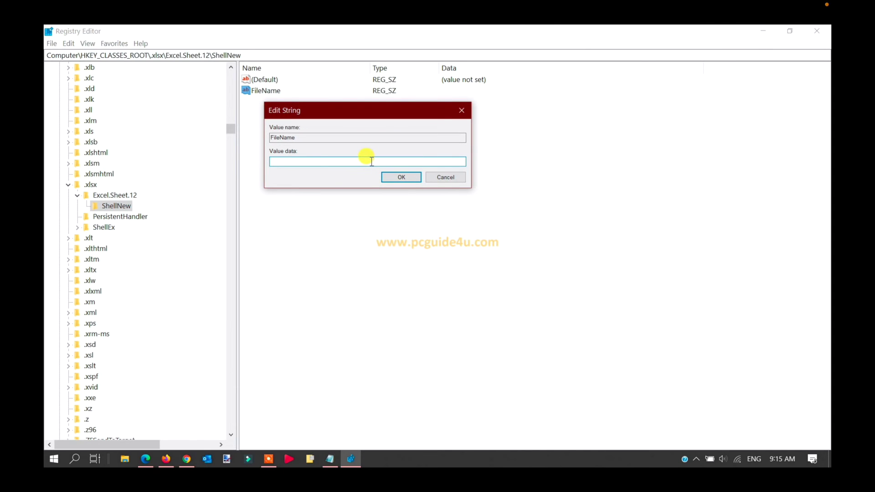
left_click(330, 459)
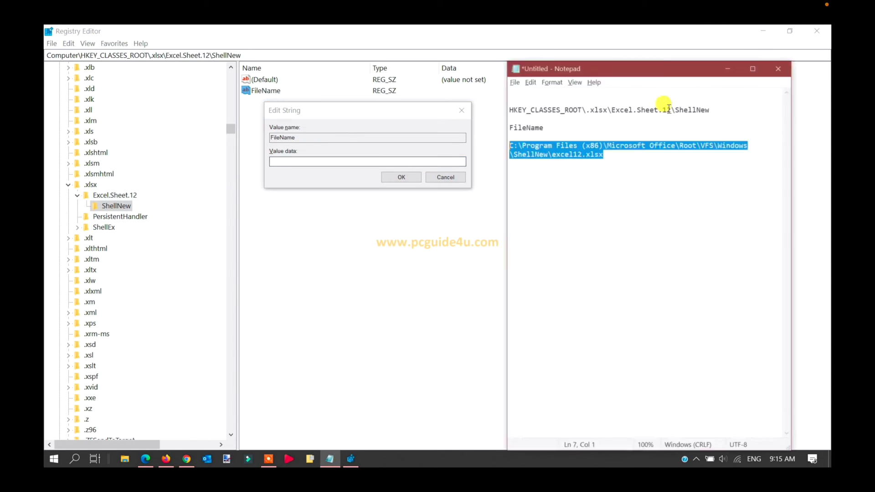
right_click(653, 126)
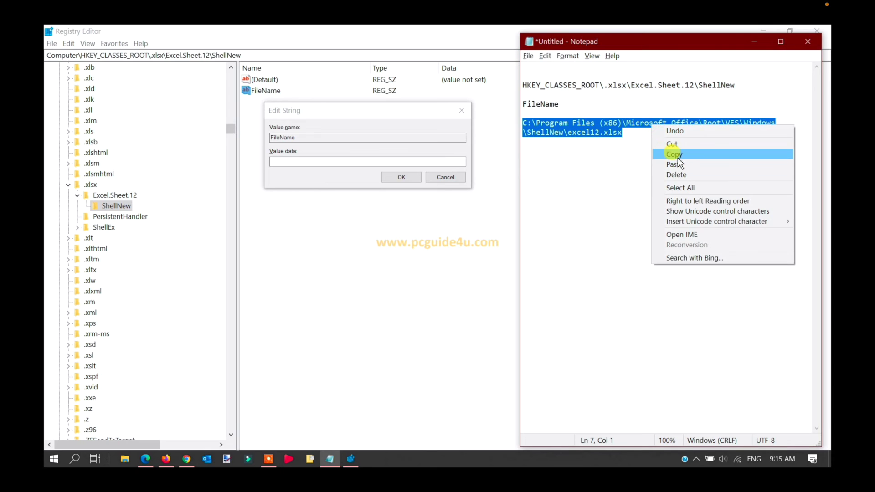
left_click(677, 158)
left_click(754, 41)
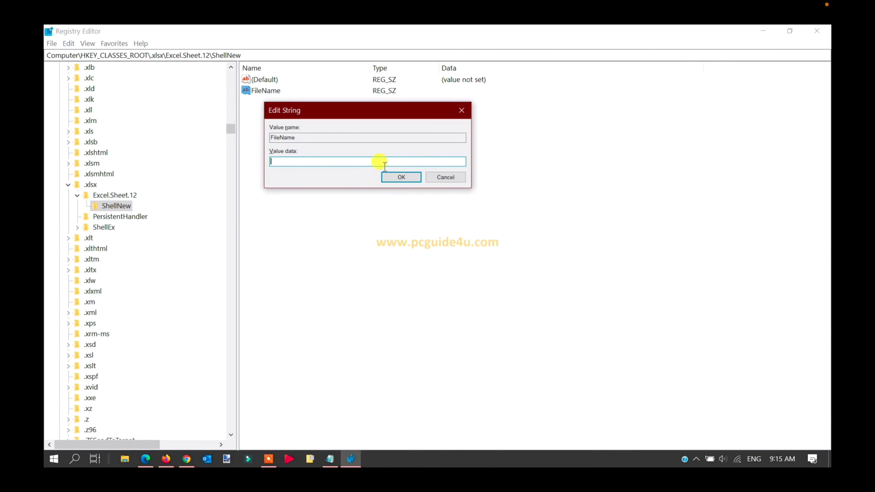
- Paste the excel12.xlsx path as FileName's data, save it, and close Registry Editor
right_click(344, 165)
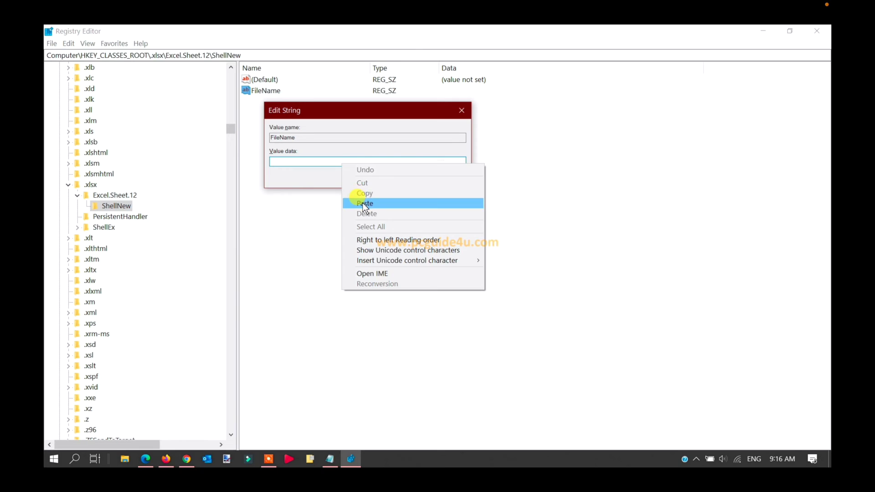
left_click(365, 204)
left_click(346, 162)
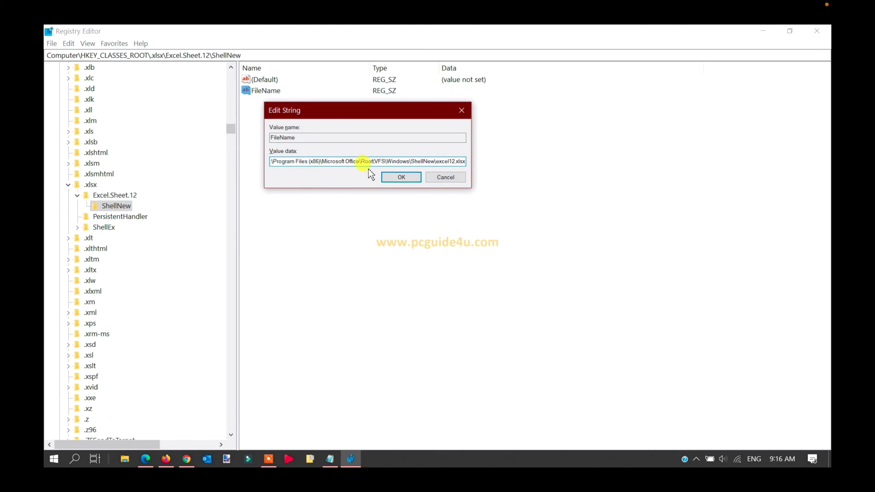
left_click(409, 181)
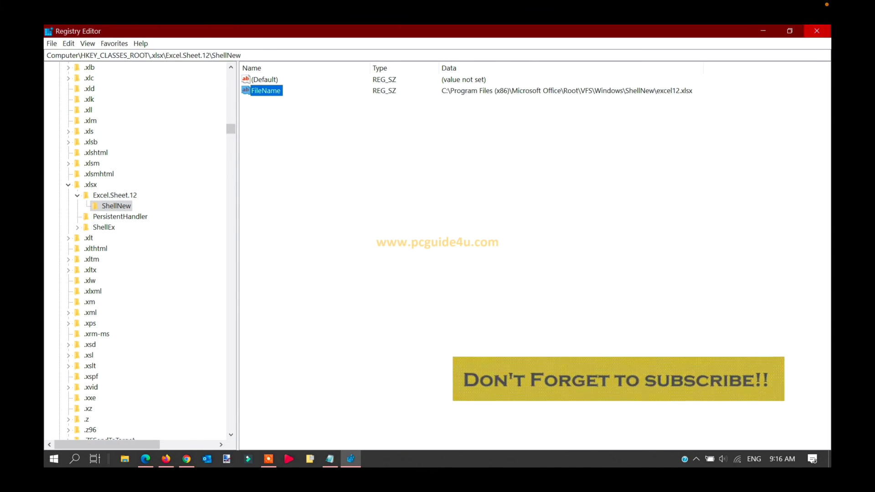
left_click(817, 31)
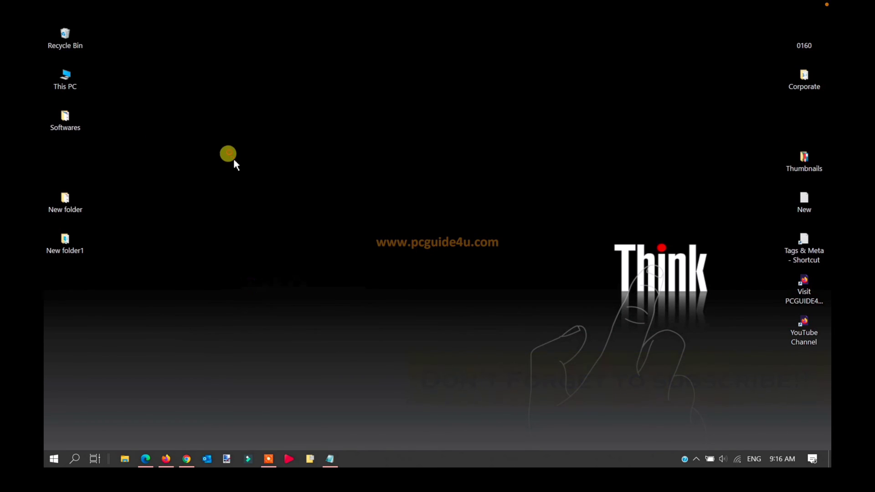
- Refresh the desktop
right_click(229, 153)
right_click(246, 185)
left_click(273, 223)
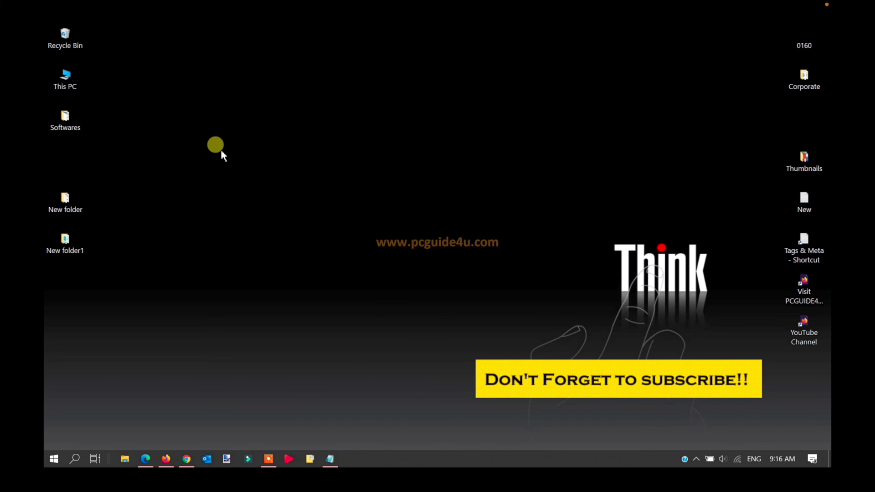
- Create a new Microsoft Excel Worksheet from the desktop's New menu
right_click(221, 161)
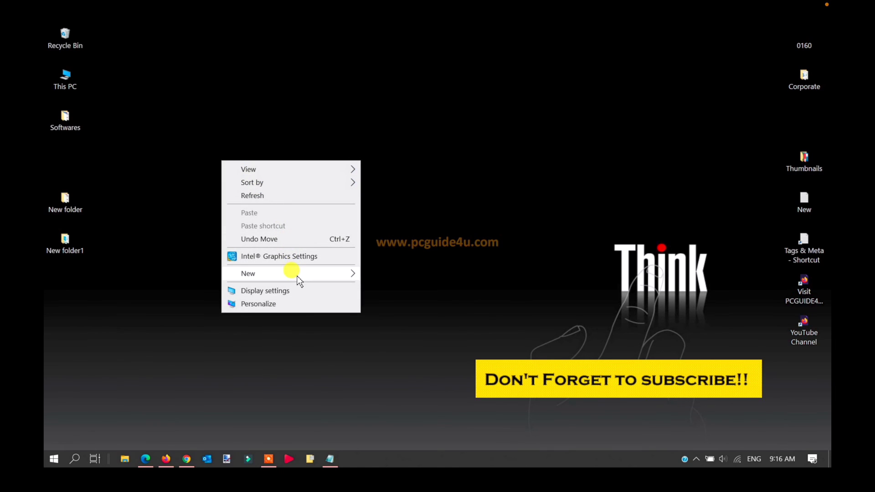
mouse_move(297, 276)
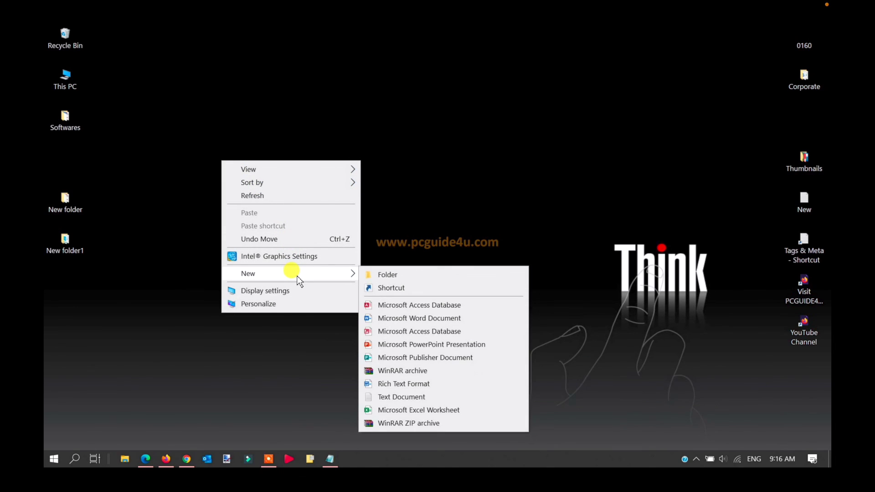
left_click(434, 411)
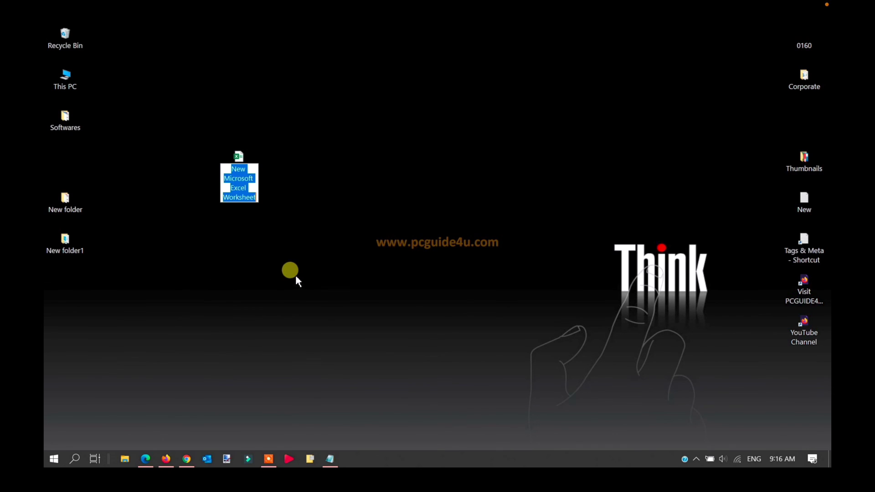
- Accept the default name 'New Microsoft Excel Worksheet' and open the file
key("Return")
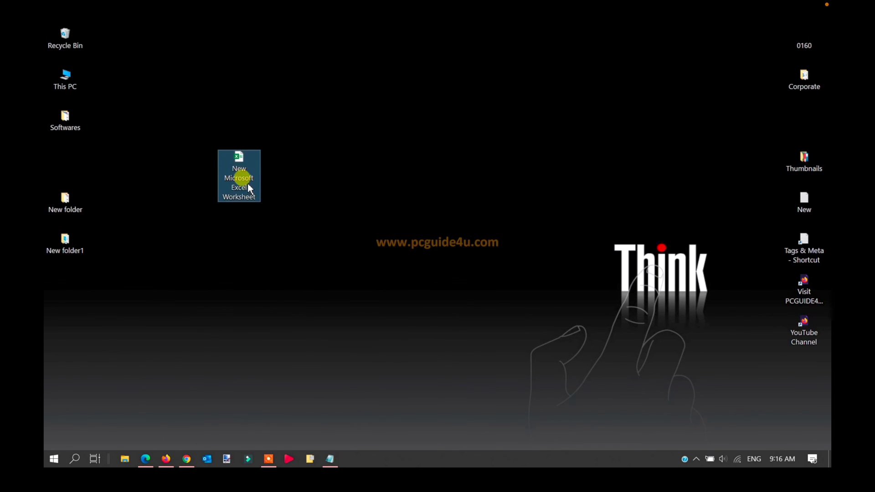
double_click(249, 186)
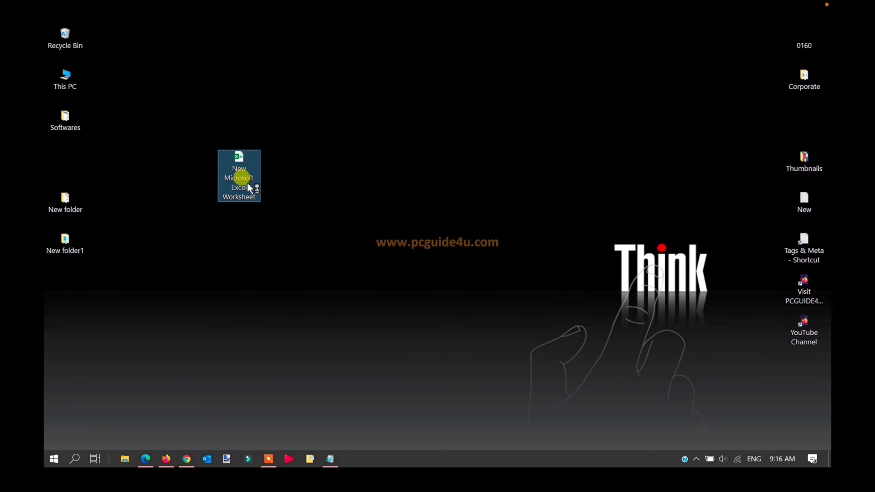